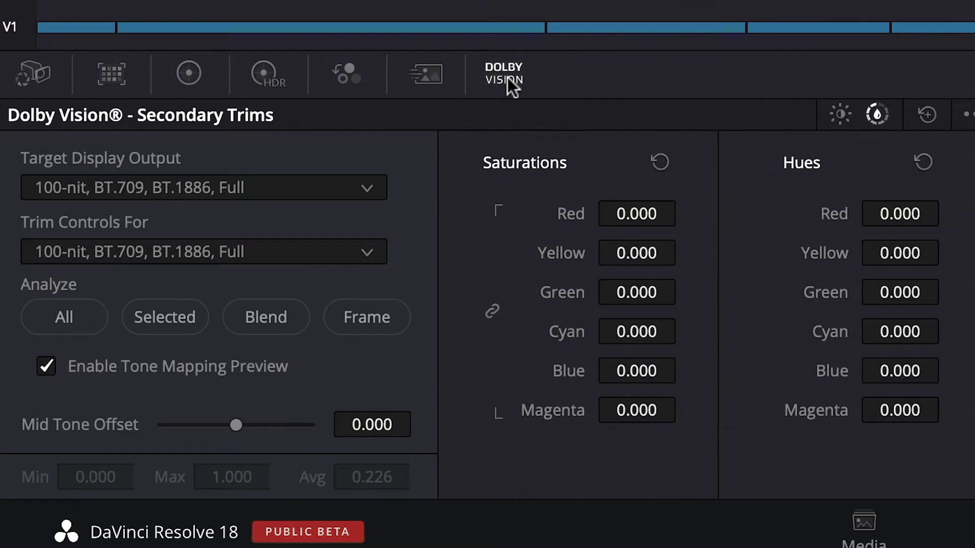
Show the Dolby Vision Primary Trims controls for the interview clip.
left_click(841, 114)
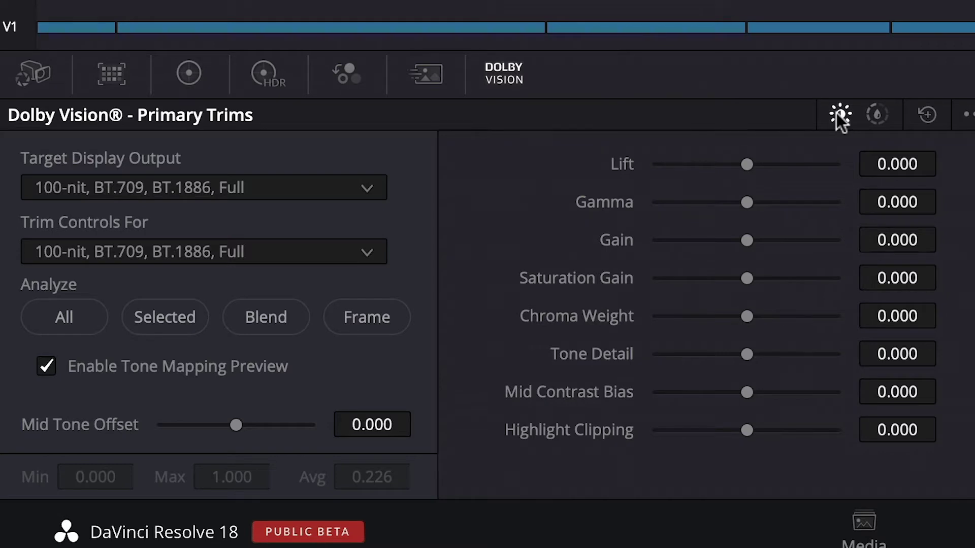
Switch the Dolby Vision palette to its Secondary Trims controls.
left_click(877, 114)
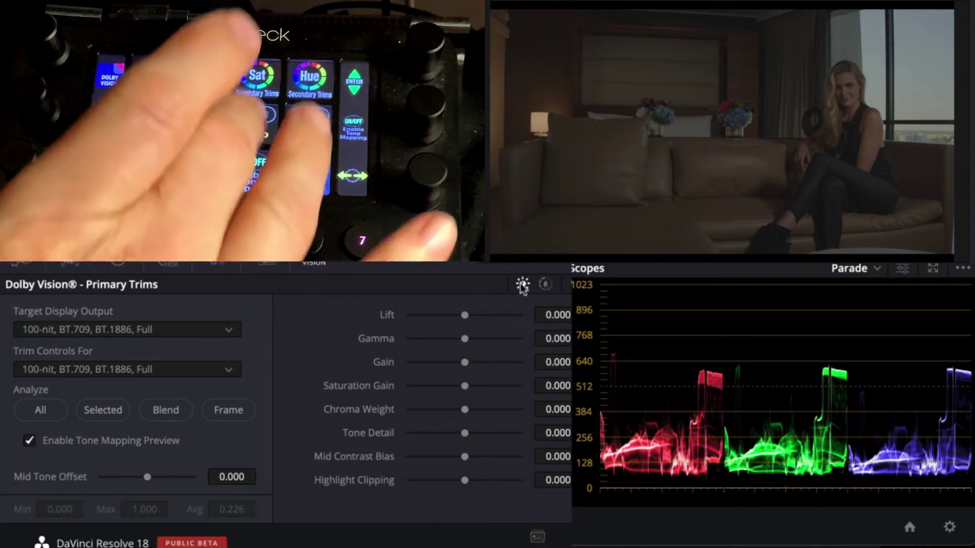
Run Dolby Vision analysis on the selected interview clip.
left_click(107, 410)
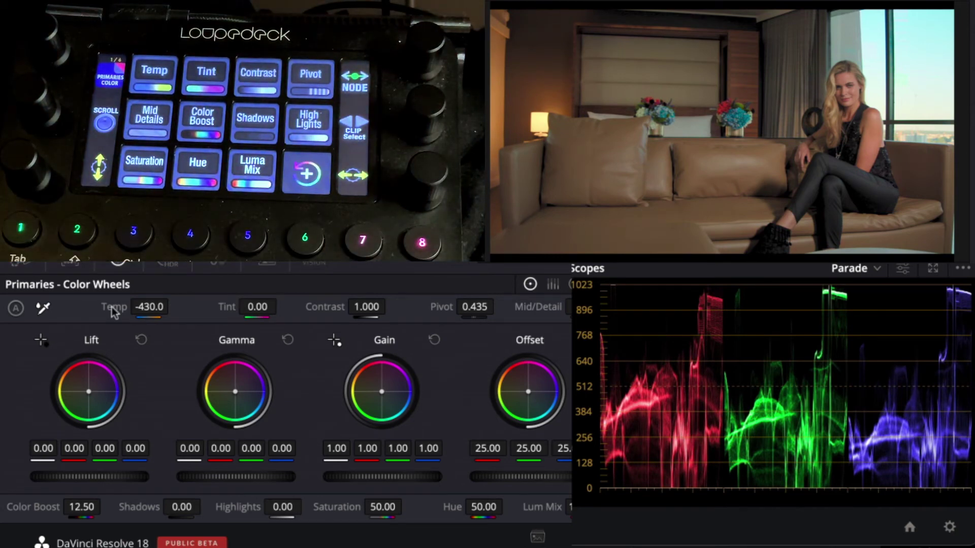
Drag the Contrast field up to about 1.030, keeping Temp at -430.
left_click_drag(333, 312, 390, 306)
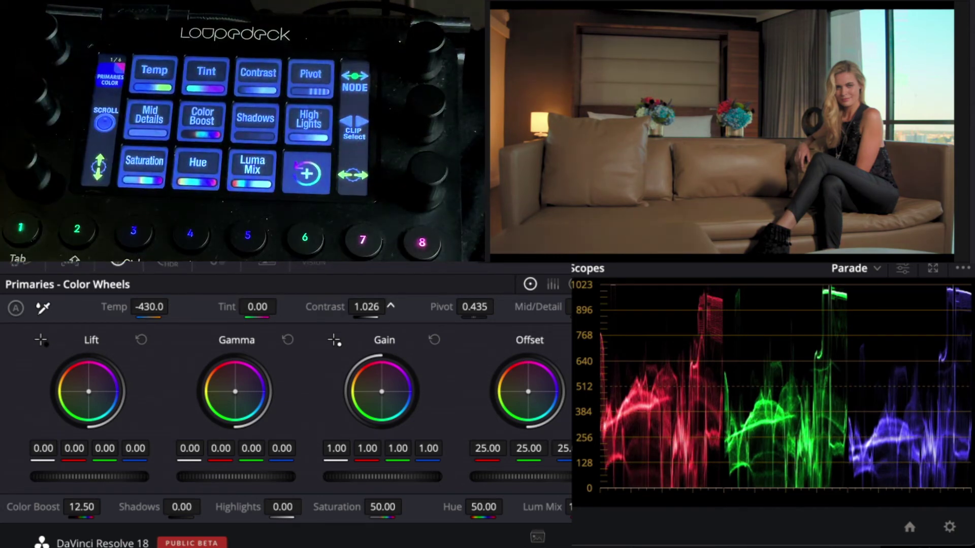